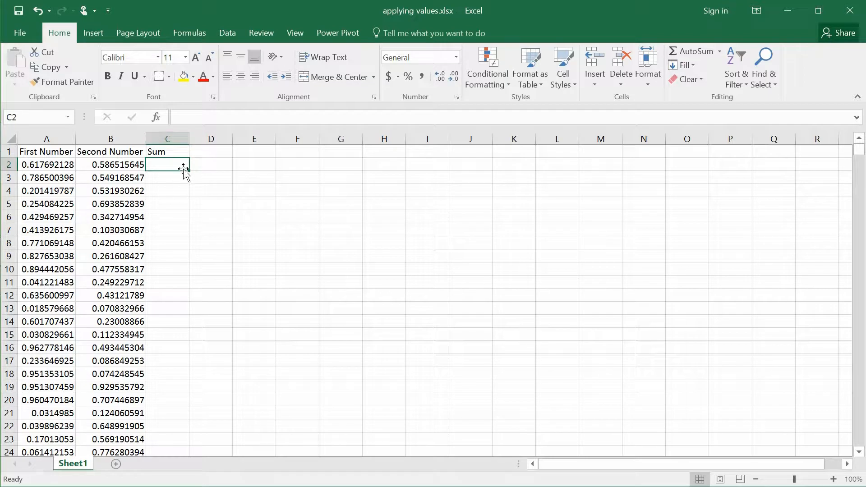
Step: Look over the first data row across columns A to C and locate the last filled row of the First Number column
left_click(55, 168)
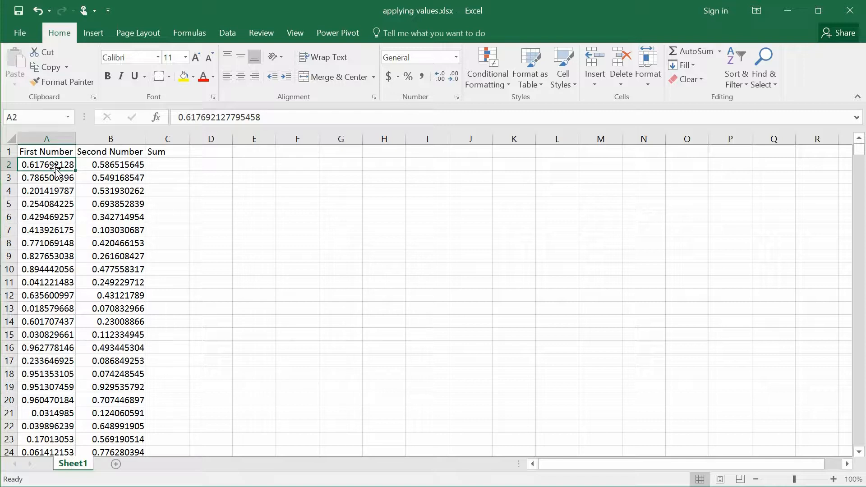
key("Right")
key("Right")
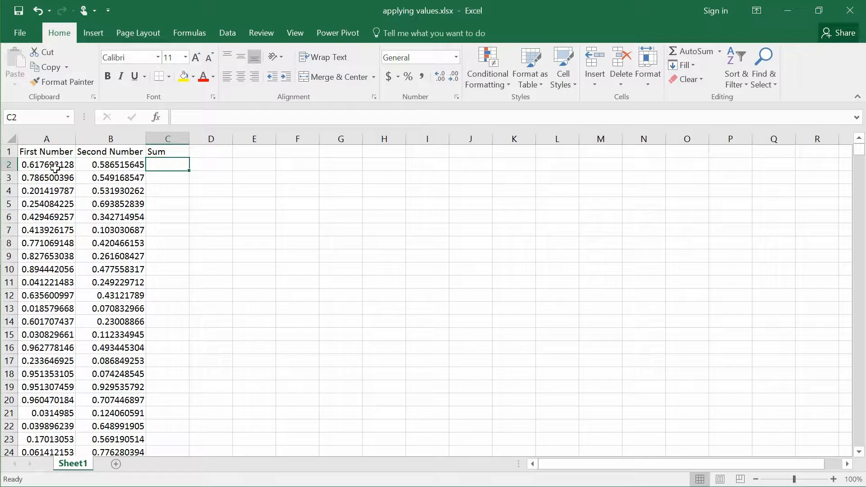
left_click(55, 168)
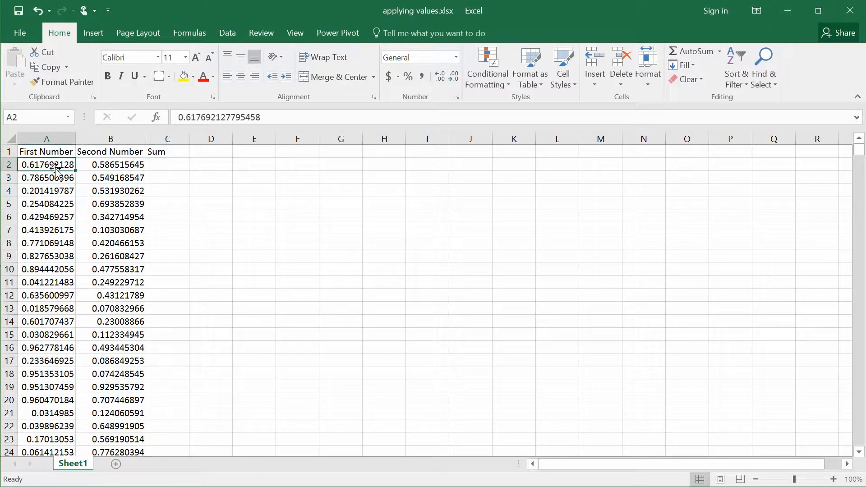
key("Right")
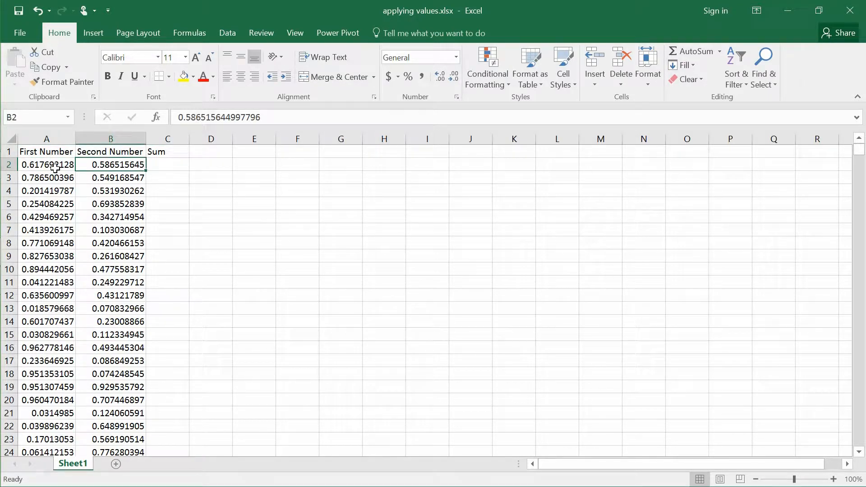
key("Right")
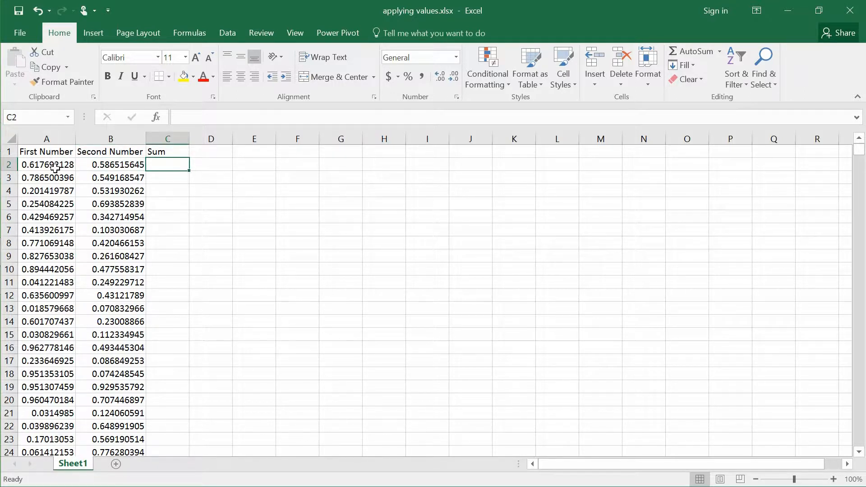
key("Left")
key("Left")
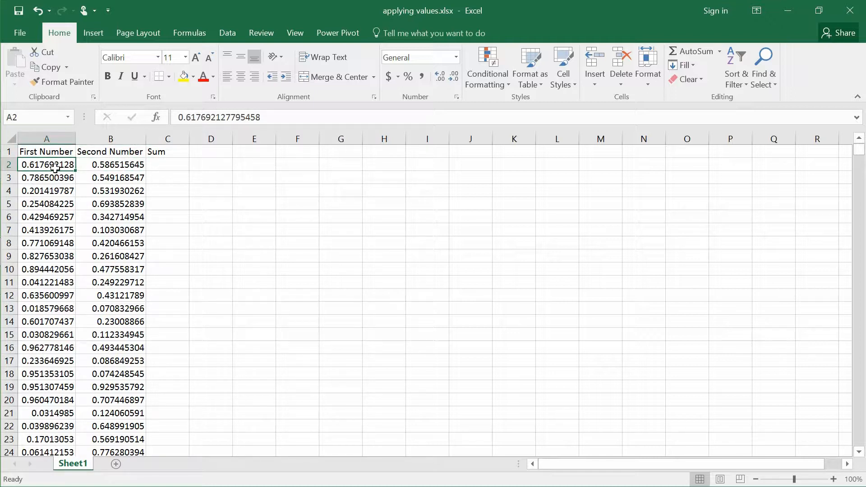
double_click(55, 170)
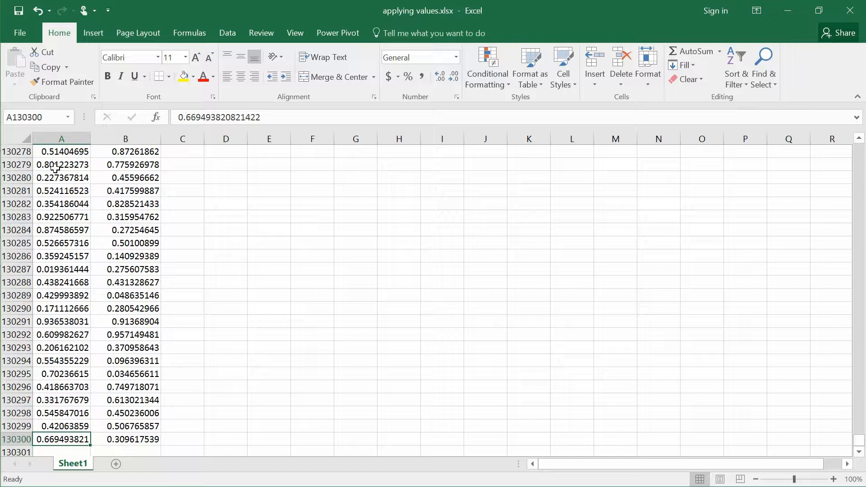
Step: Enter the formula =A2*B2 in cell C2 under the Sum heading
key("ctrl+Home")
key("Down")
key("Right")
key("Right")
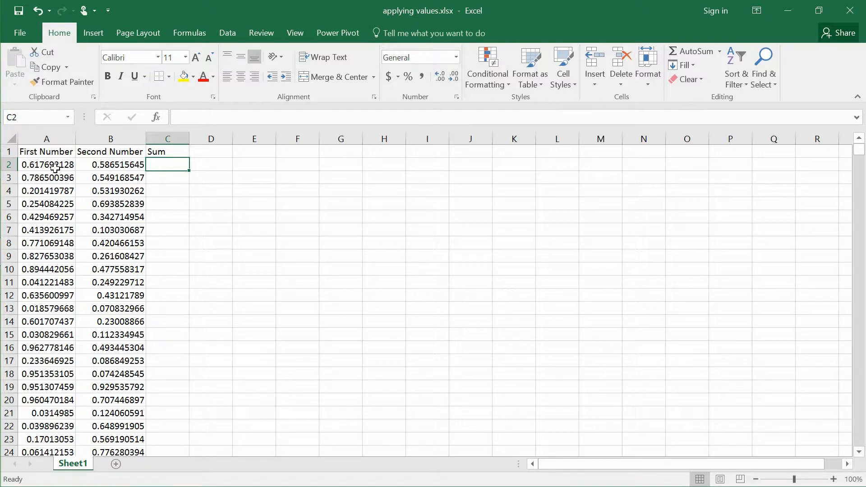
type("=a1")
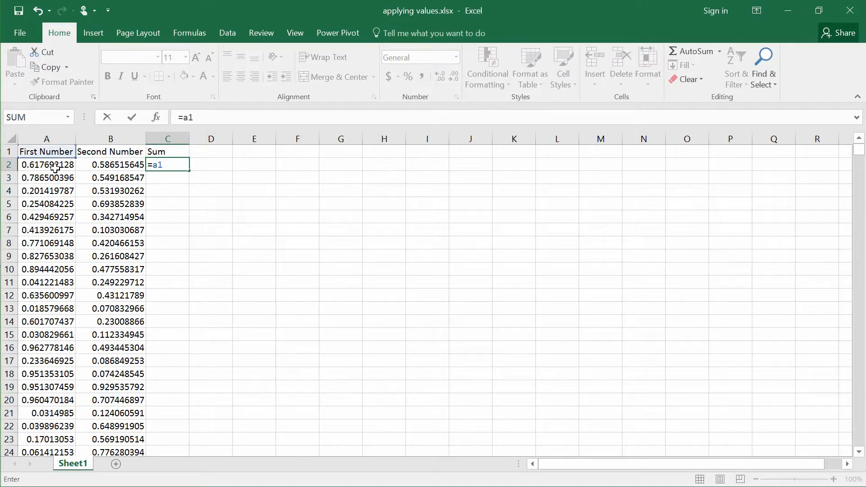
type("*a")
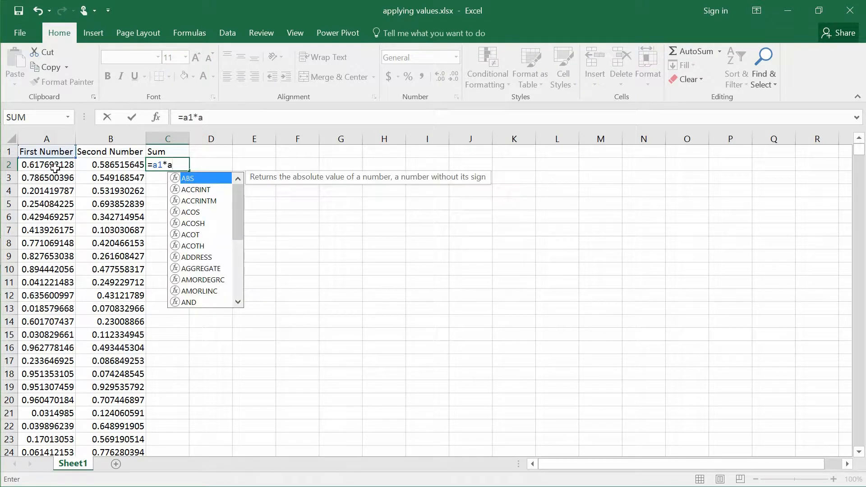
key("BackSpace")
type("b2")
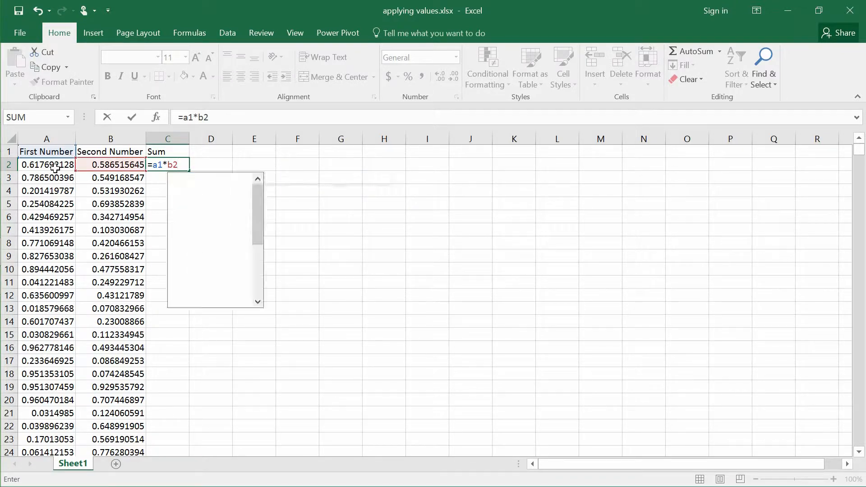
key("BackSpace")
key("BackSpace")
key("BackSpace")
key("BackSpace")
key("BackSpace")
type("a2*b2")
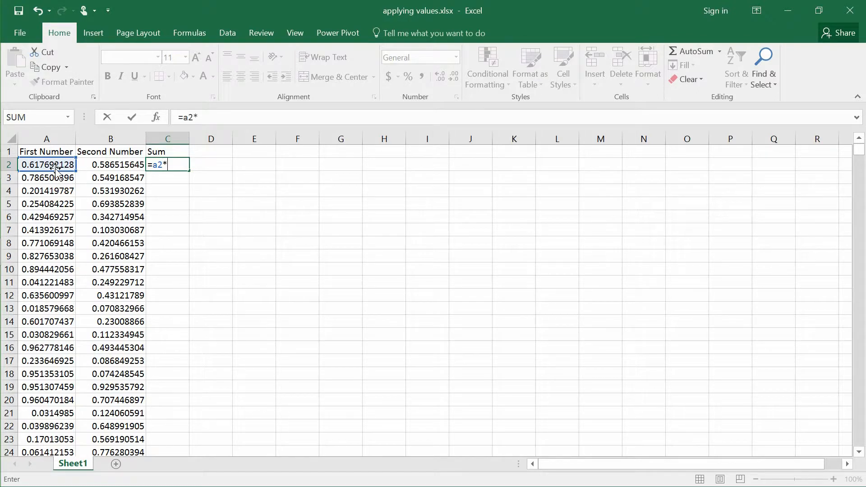
key("Return")
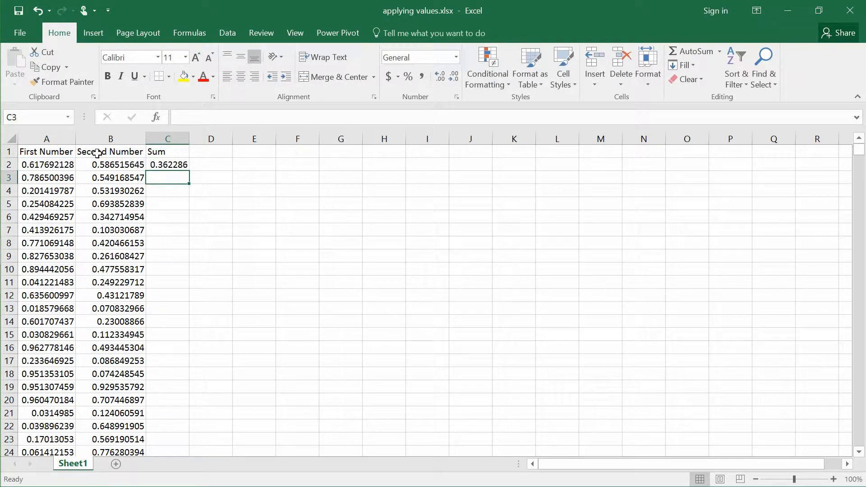
Step: Fill the formula from C2 down to the last data row and check the formula at the end of the column
left_click(173, 166)
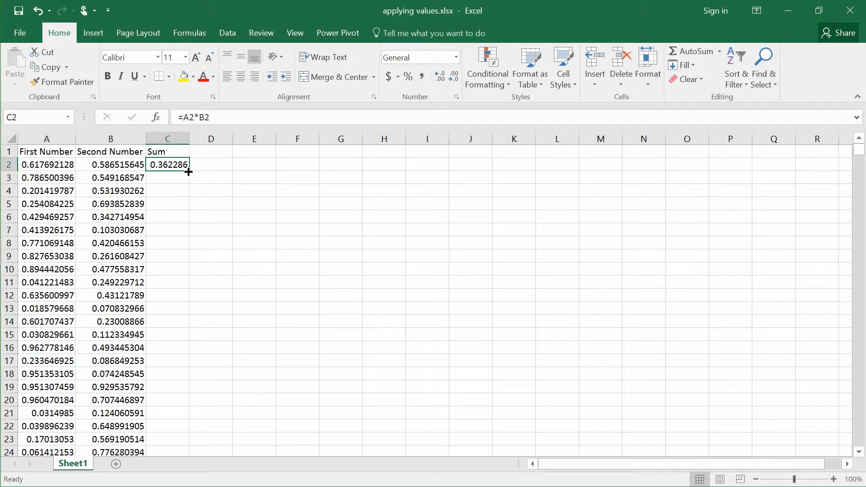
double_click(189, 172)
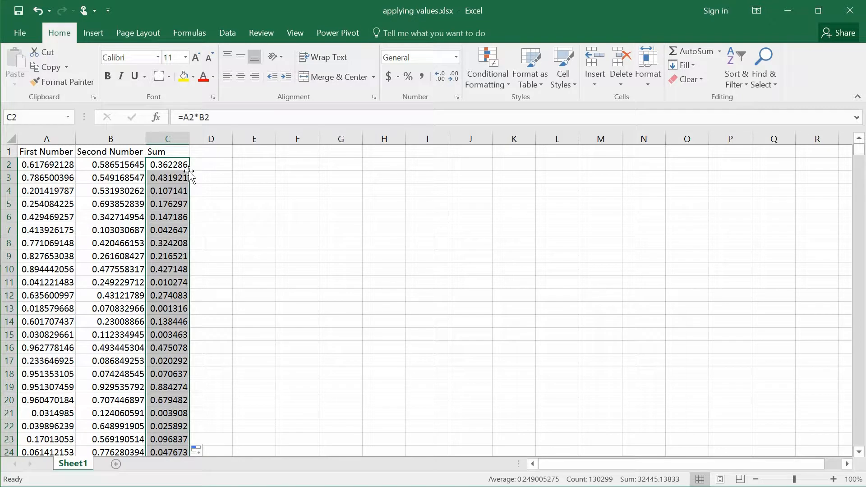
key("ctrl+Down")
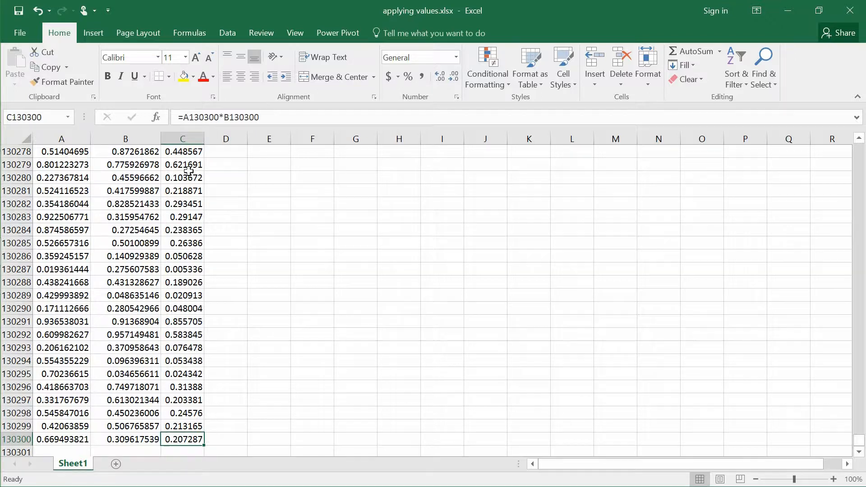
key("ctrl+Up")
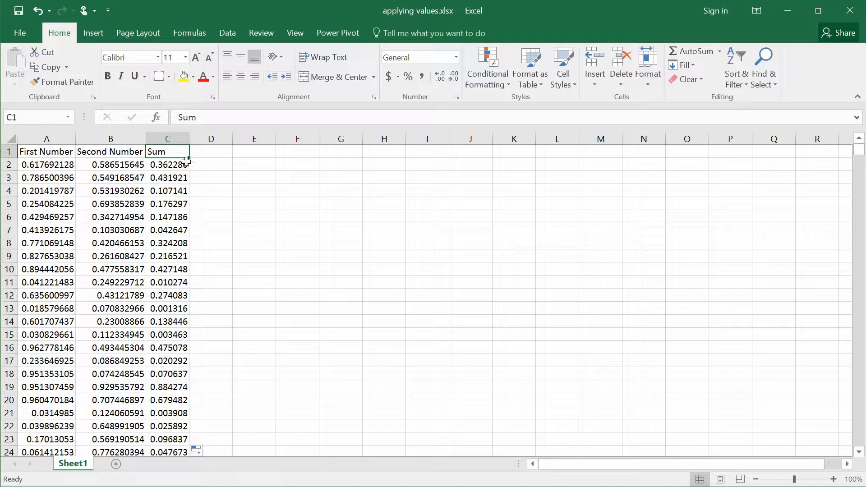
Step: Copy the whole Sum column, including its heading, from column C into column D
double_click(175, 151)
key("ctrl+shift+Down")
key("ctrl+c")
left_click(252, 203)
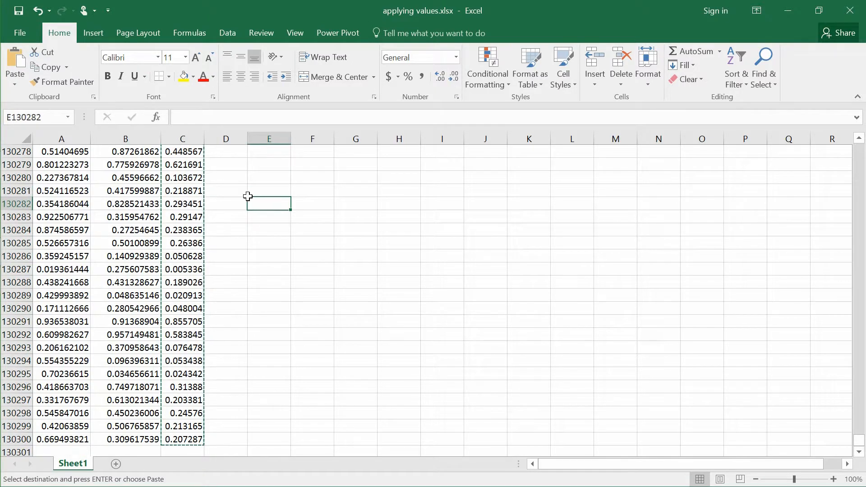
key("ctrl+Up")
key("Left")
key("ctrl+v")
Step: Clear the original Sum heading and all formulas from column C
key("Left")
key("ctrl+shift+Down")
key("Delete")
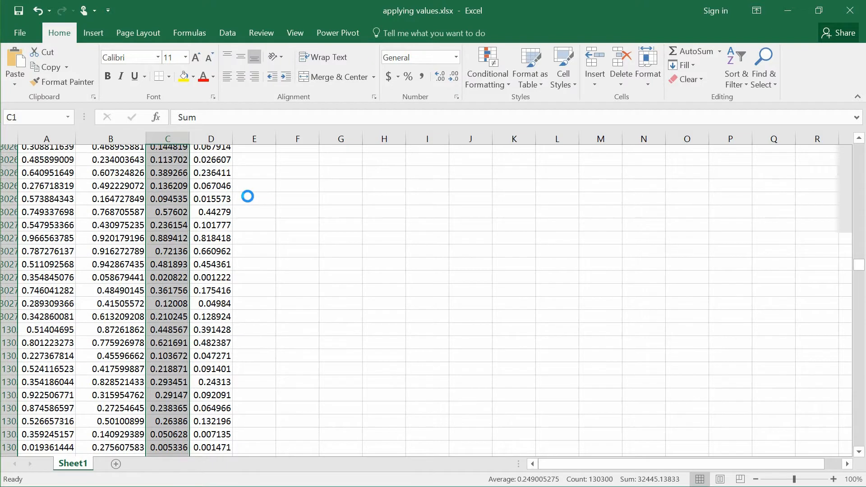
Step: Clear the copied formulas from D2 down to the last row, keeping the Sum heading in D1
key("Right")
key("Down")
key("ctrl+shift+Down")
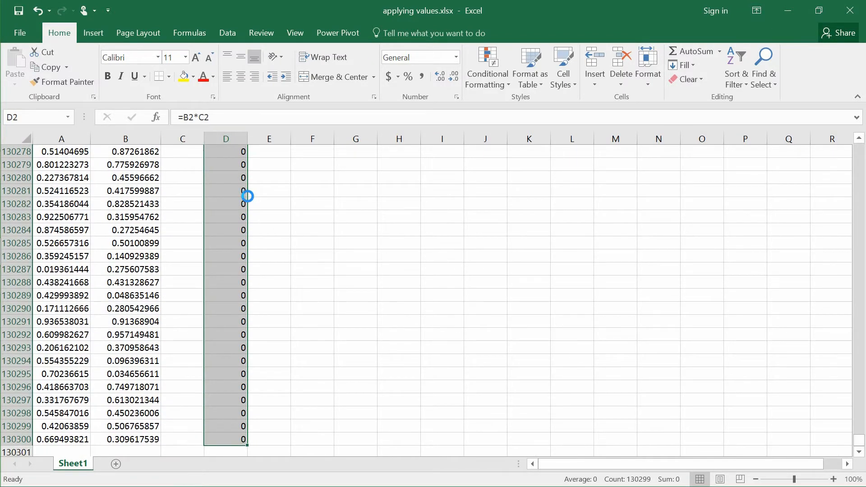
key("Delete")
key("ctrl+BackSpace")
key("Up")
key("Down")
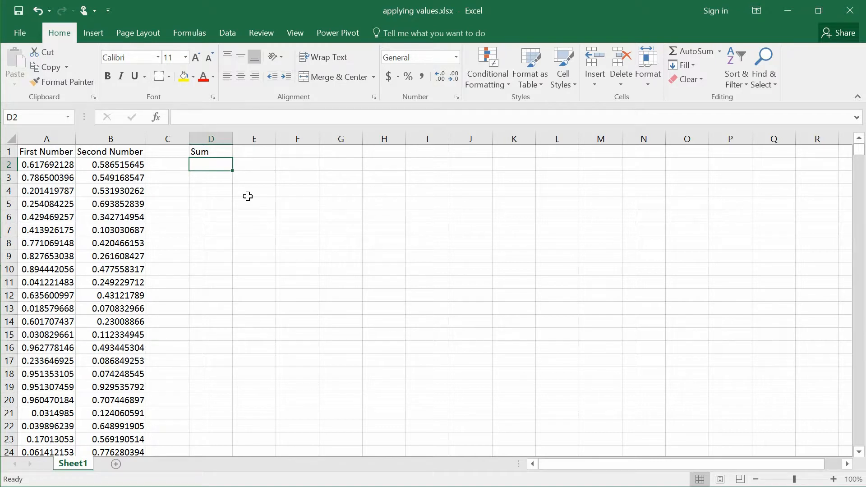
Step: Enter the formula =A2*B2 in cell D2, picking the first-row cells of both number columns as references
left_click(172, 139)
left_click(200, 158)
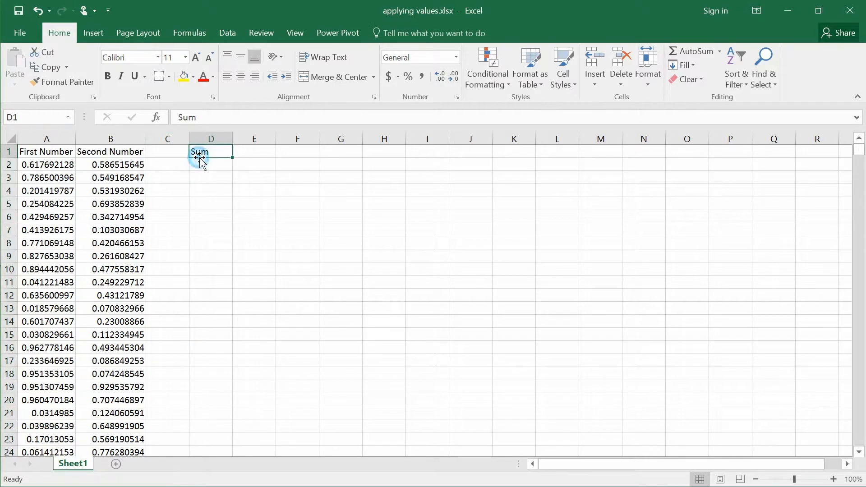
left_click(207, 165)
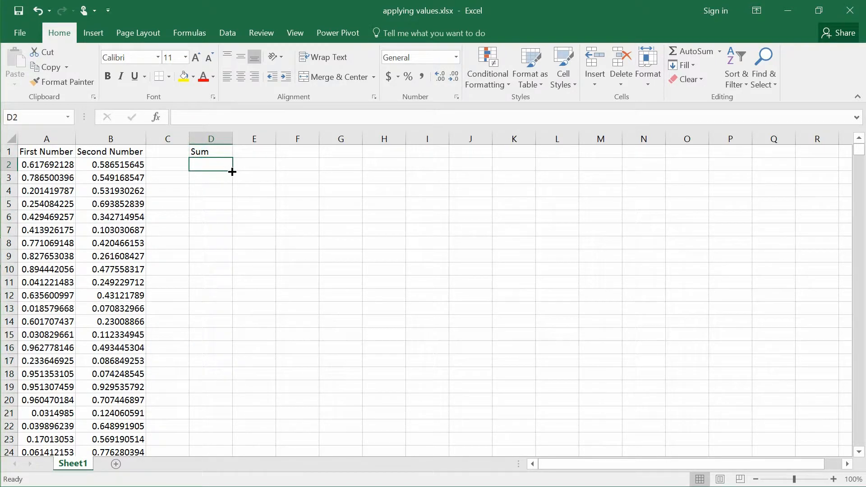
type("=")
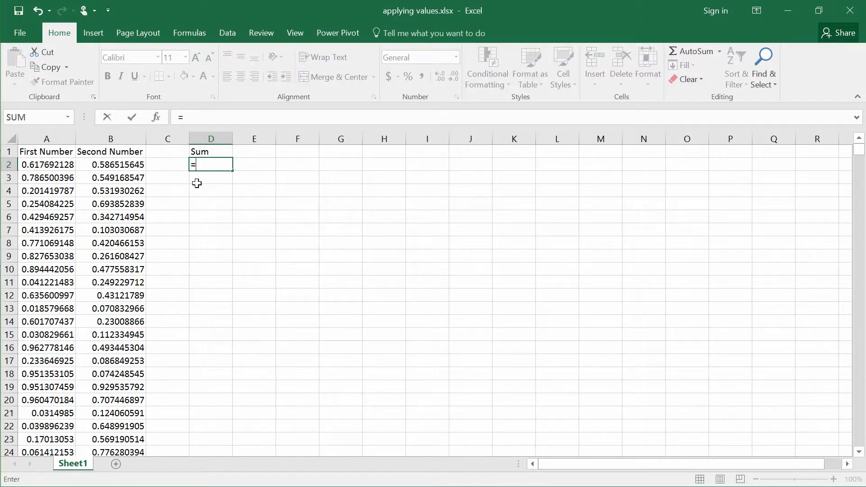
left_click(67, 164)
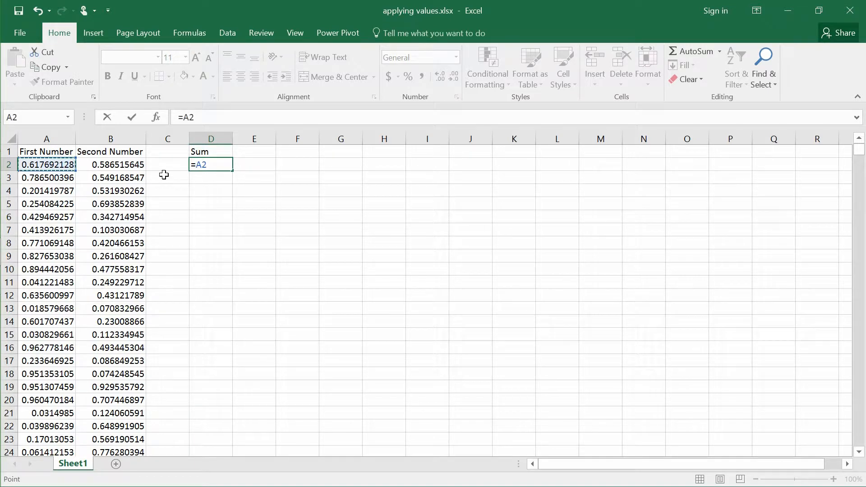
type("*")
left_click(143, 162)
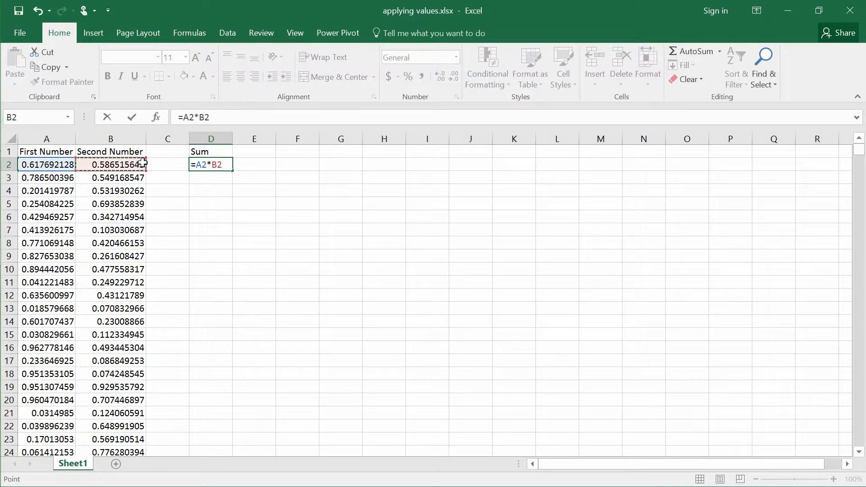
key("Return")
left_click(198, 165)
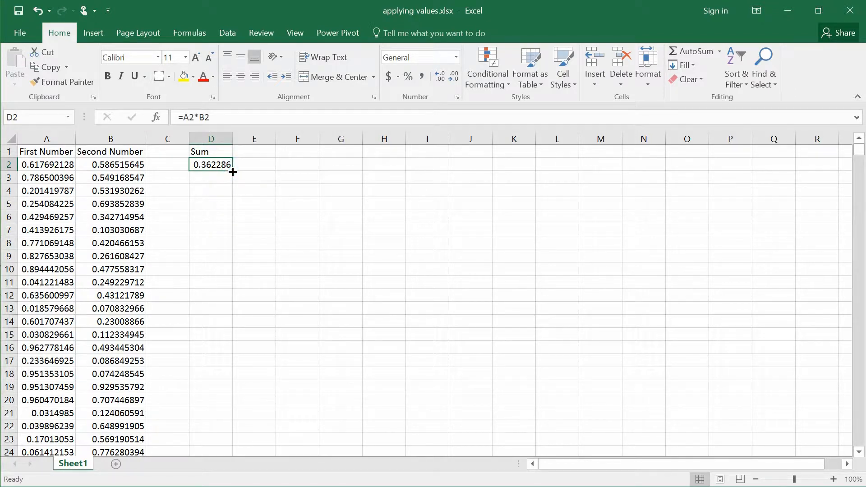
Step: Enter the formula =A130300*B130300 in D130300, the last data row of the Sum column, and return to D2
left_click(174, 138)
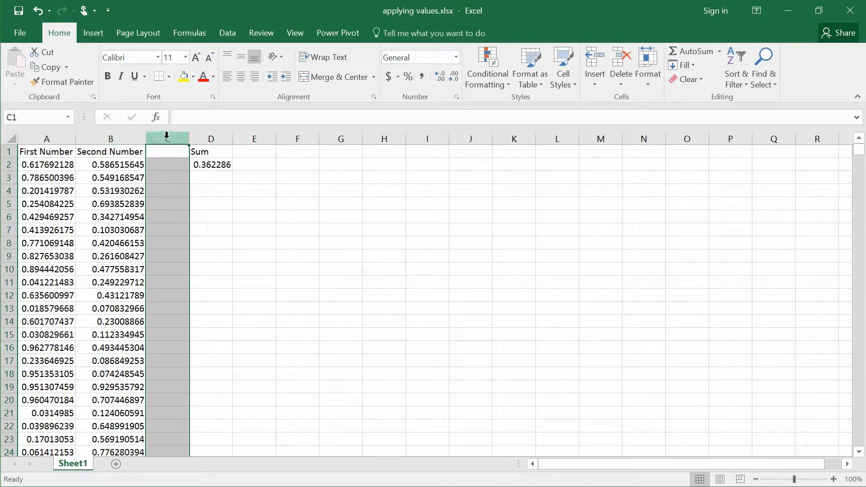
left_click(206, 167)
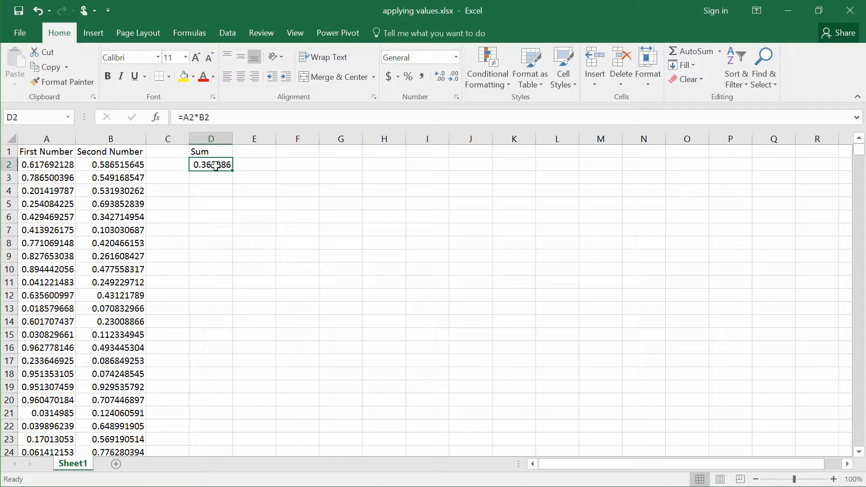
key("Left")
key("Left")
key("ctrl+Down")
key("Right")
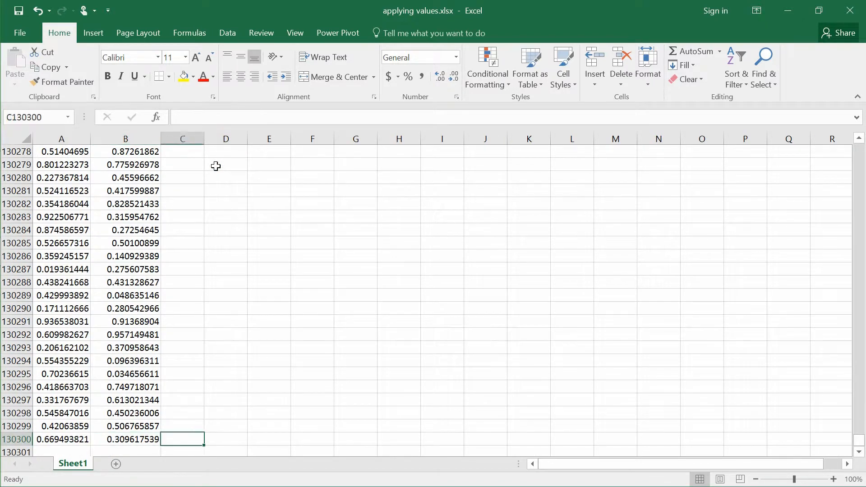
key("Right")
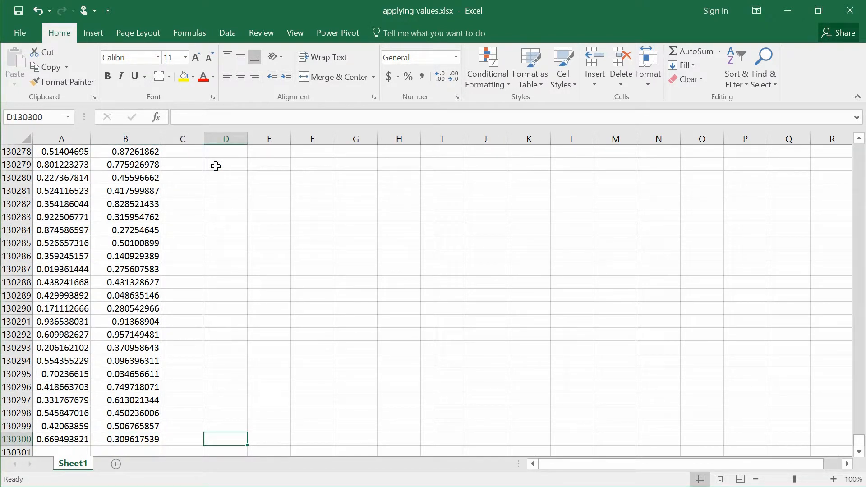
type("=")
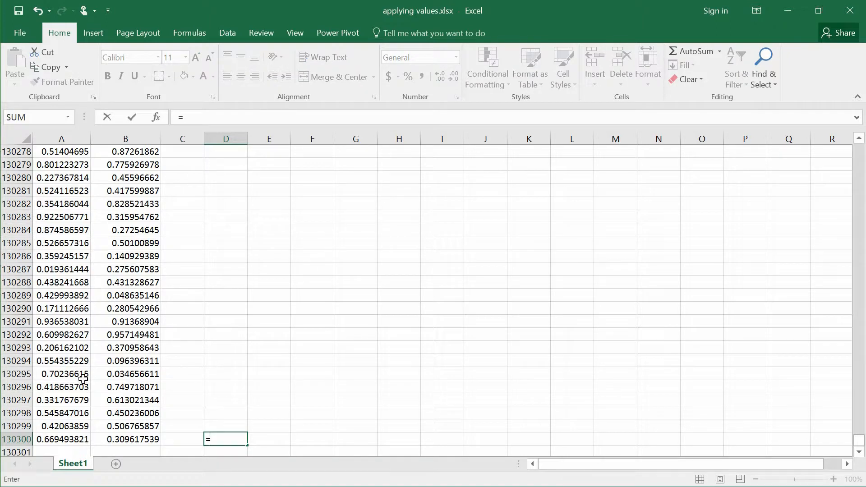
left_click(60, 438)
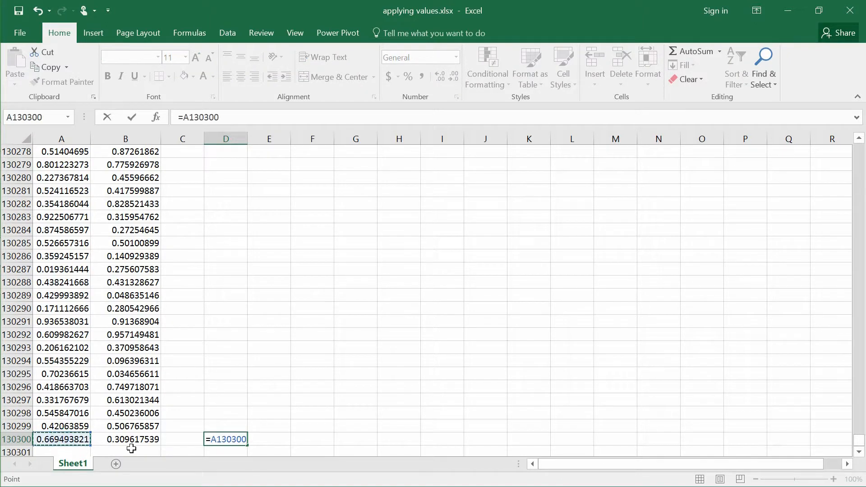
type("*")
left_click(141, 440)
key("ctrl+Return")
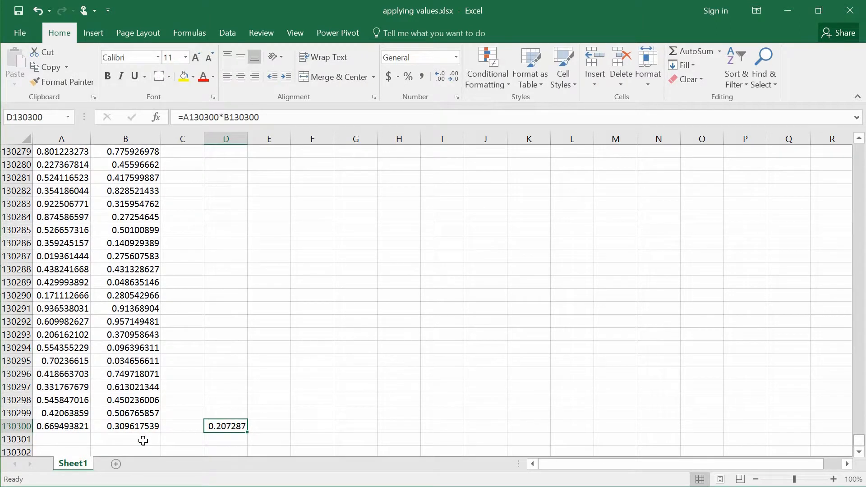
key("ctrl+Up")
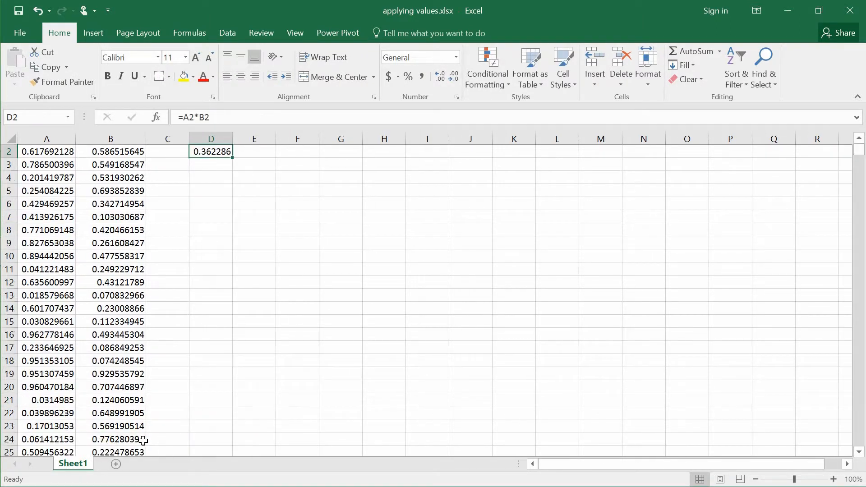
Step: Fill the formula from D2 down the Sum column through the last data row, D130300
key("Up")
key("Down")
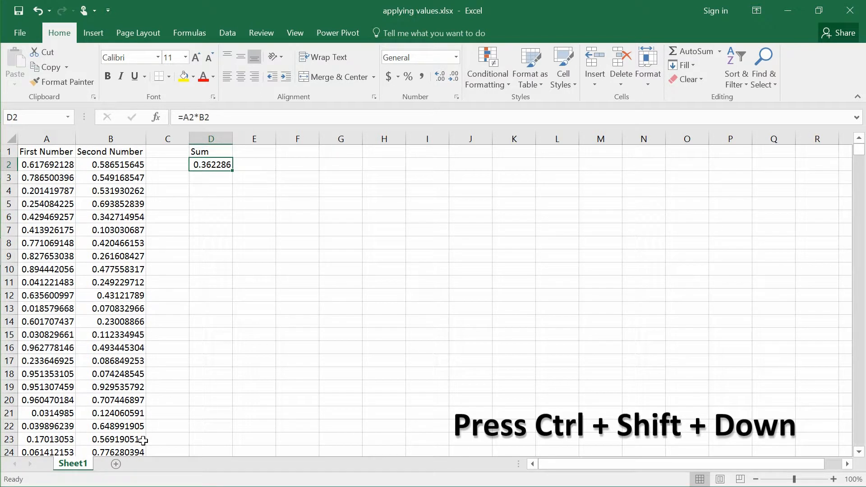
key("ctrl+shift+Down")
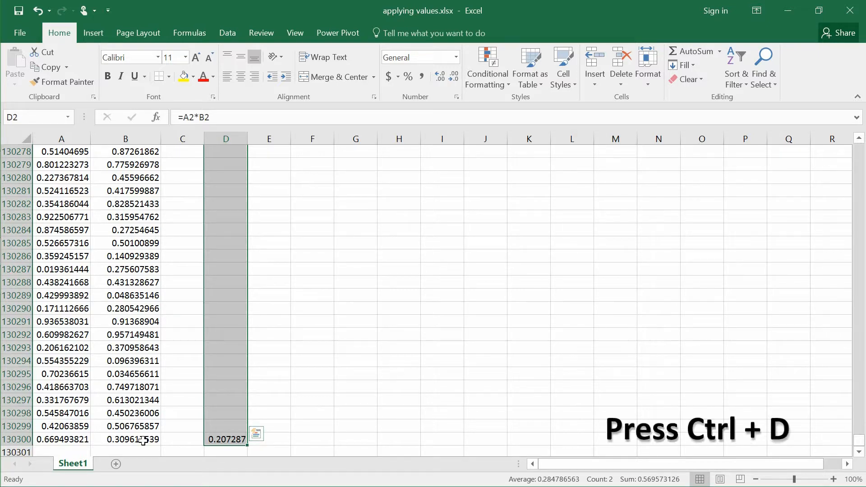
key("ctrl+d")
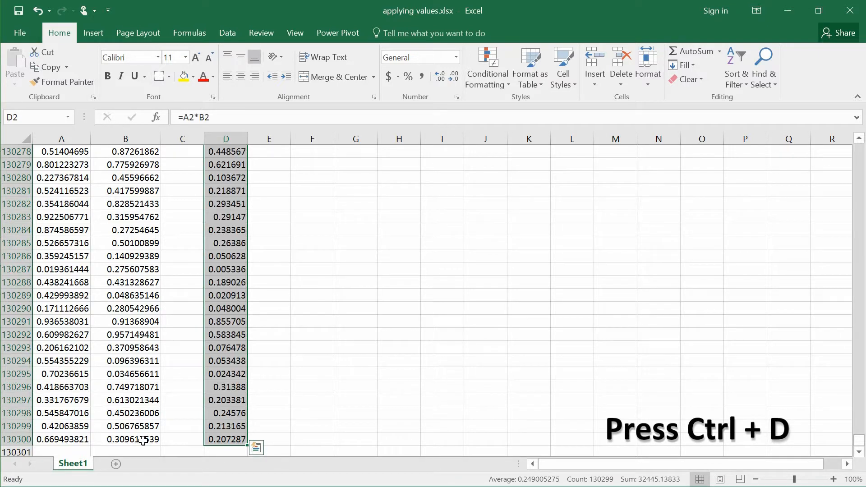
Step: Check the filled formulas in D130284 and D2, and examine the empty column C separating the Sum column from the data
left_click(216, 228)
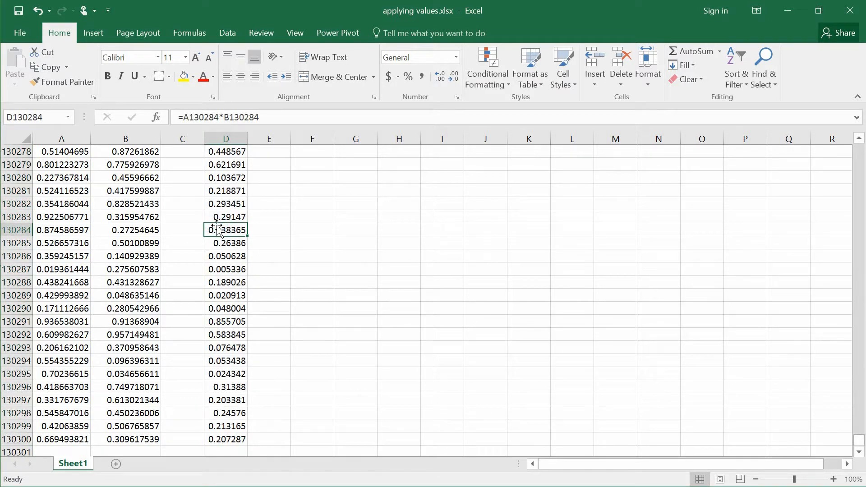
key("ctrl+Up")
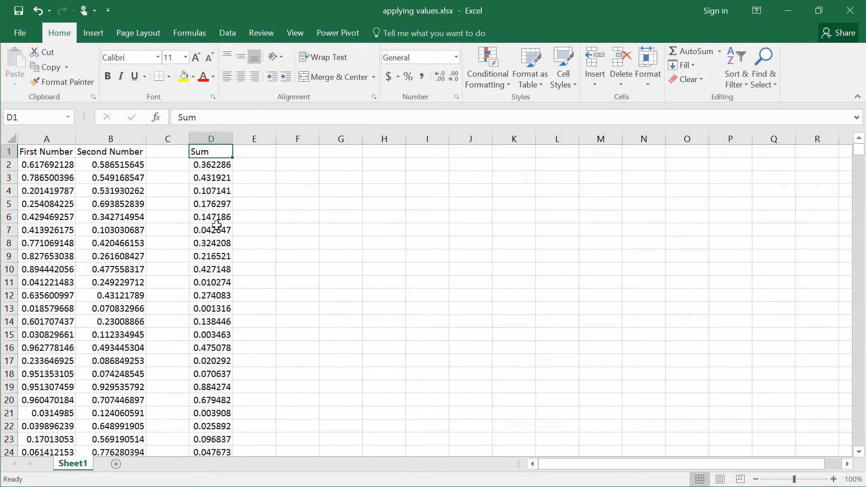
key("Left")
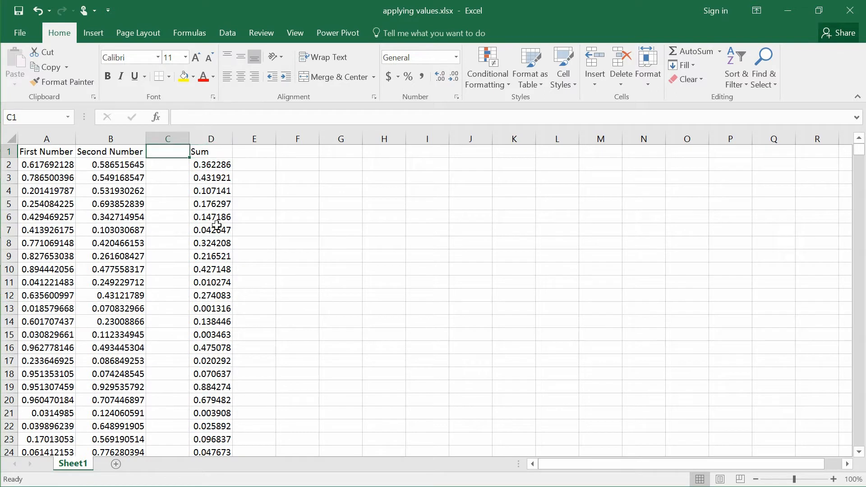
left_click(172, 133)
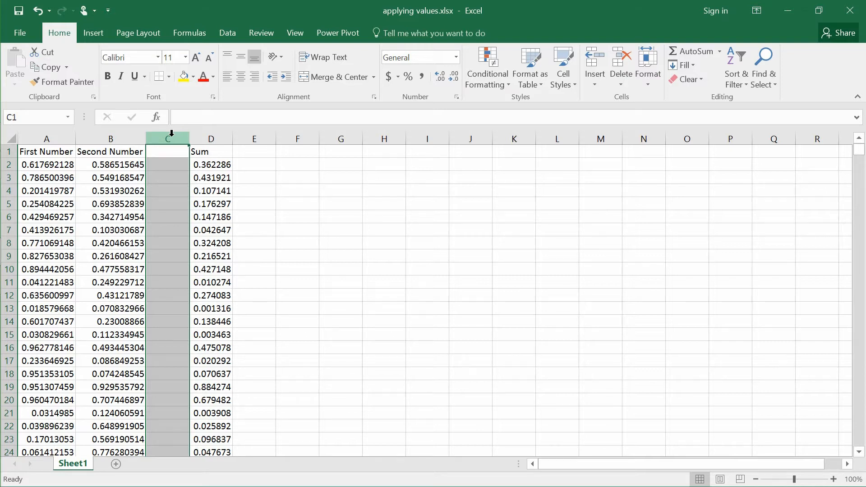
key("Right")
key("Down")
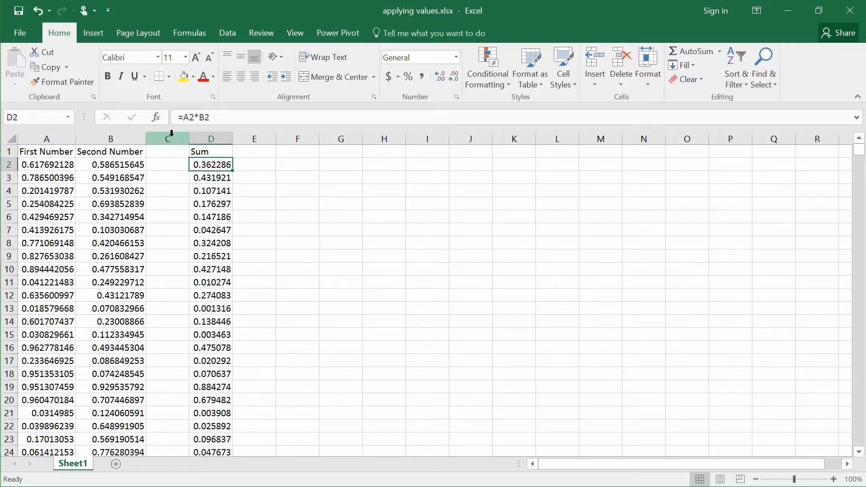